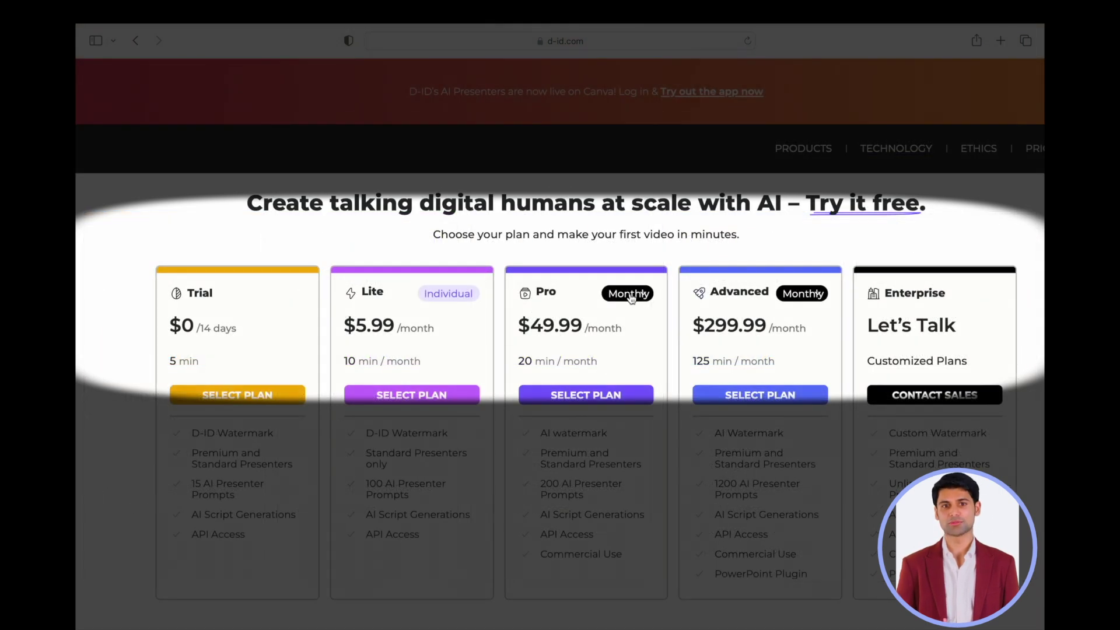
- Switch the Pro and Advanced plan cards from Monthly to Annually billing
click(631, 298)
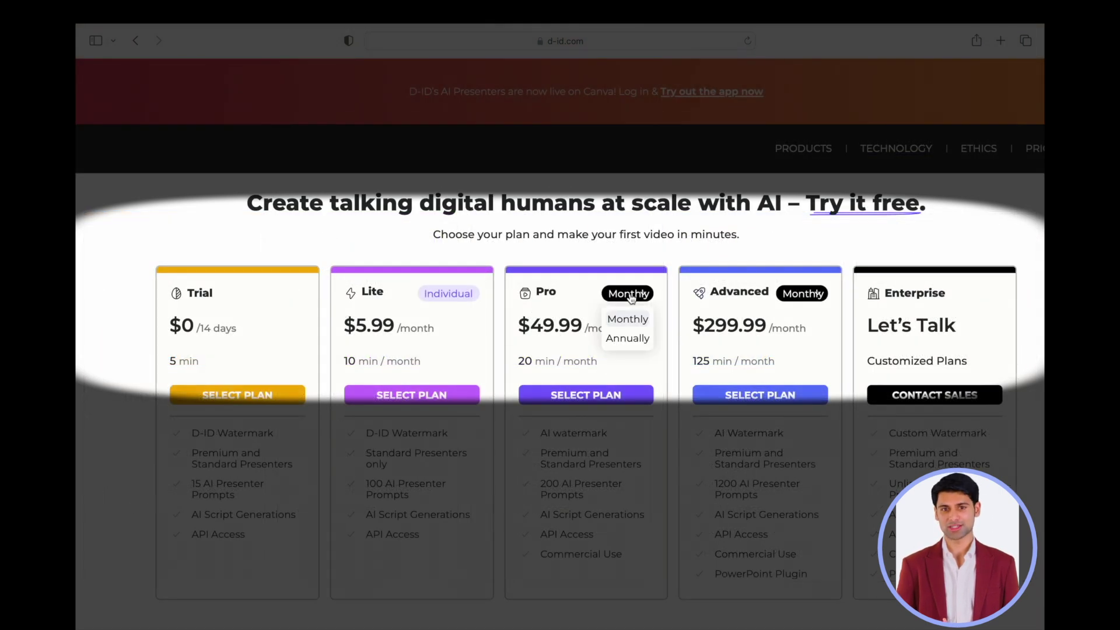
click(629, 339)
click(807, 298)
click(805, 337)
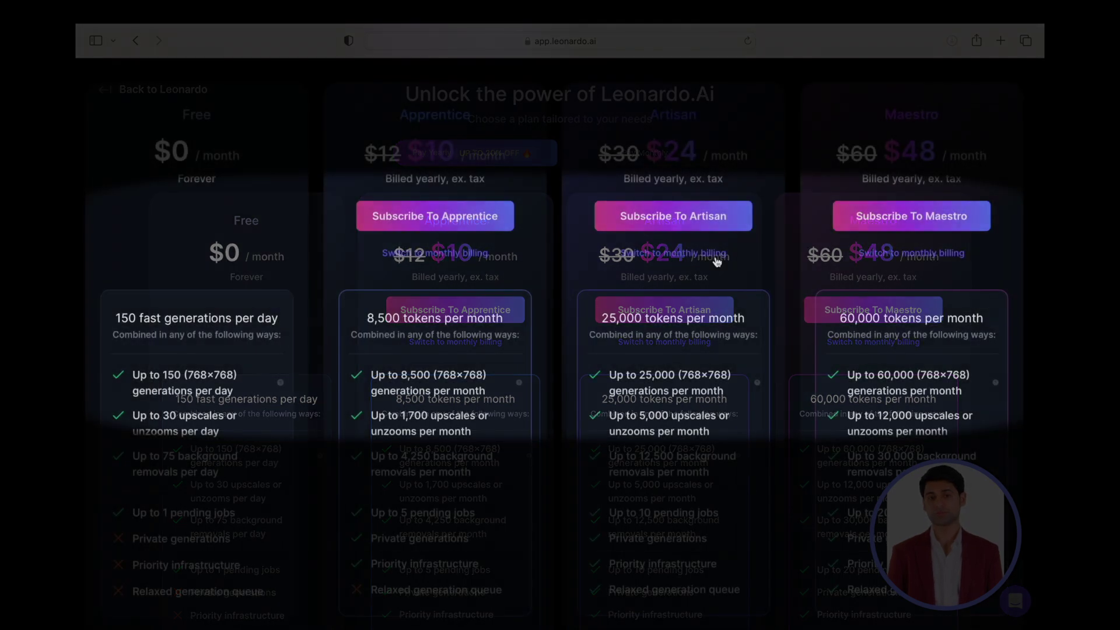
- Switch Leonardo.Ai's plan prices to monthly billing
click(470, 256)
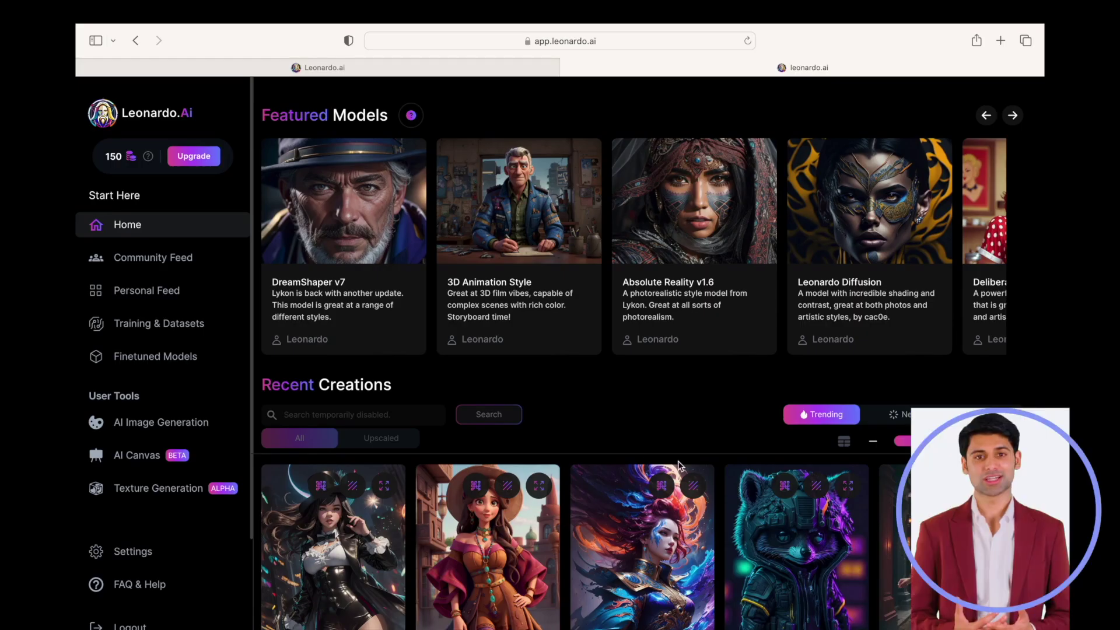
- Open AI Image Generation, dismiss its intro, and download the presenter meeting-room image
click(205, 430)
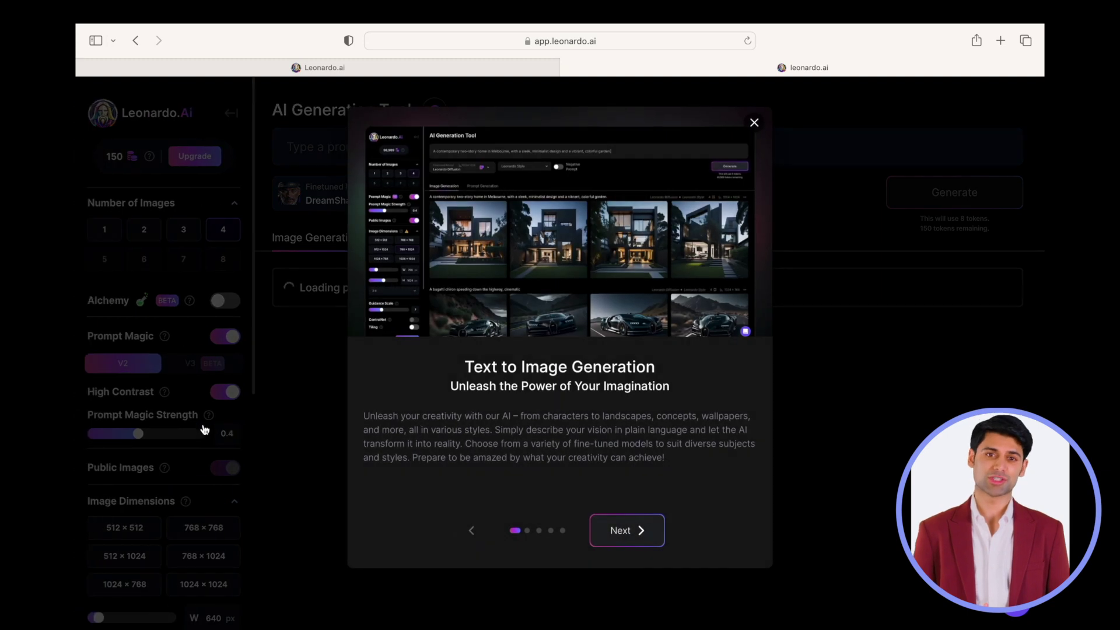
click(754, 123)
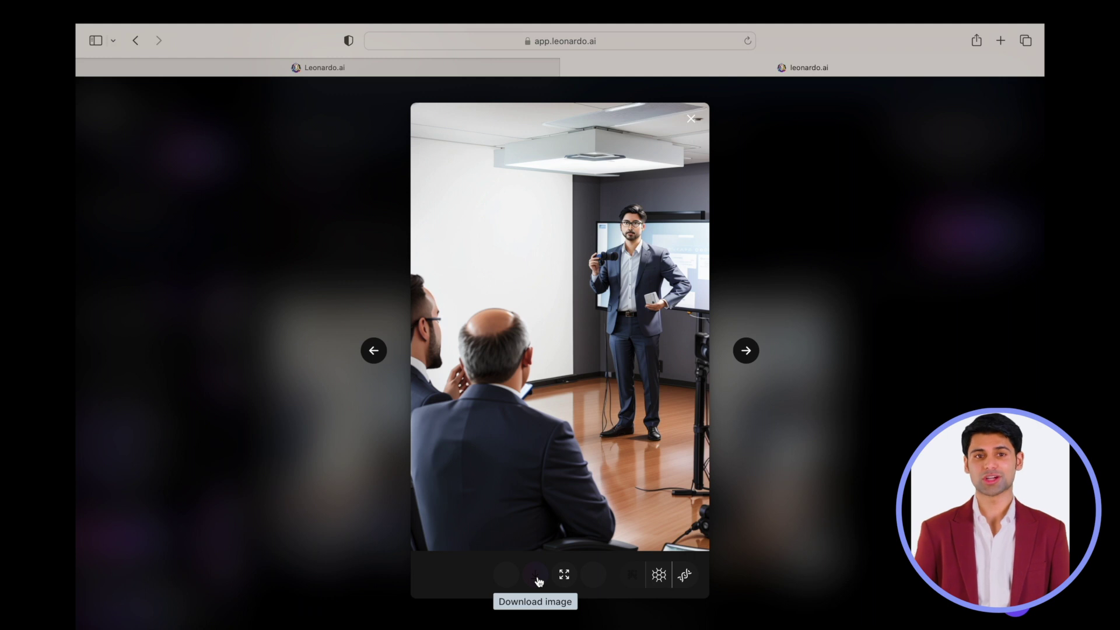
click(537, 576)
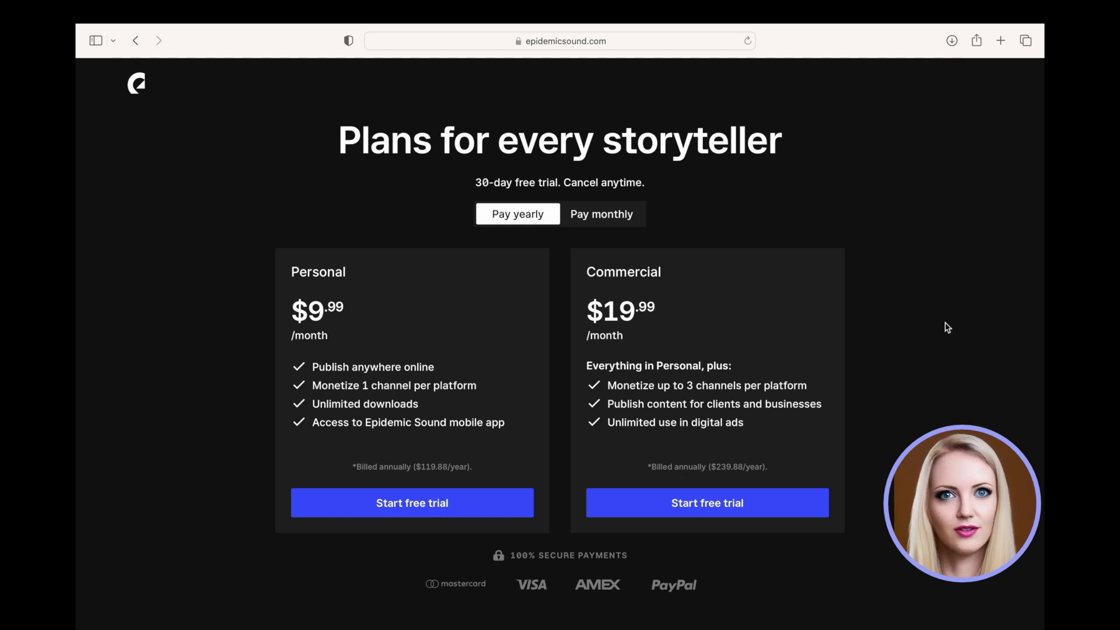
- Switch Epidemic Sound's Personal and Commercial prices to monthly billing
click(624, 224)
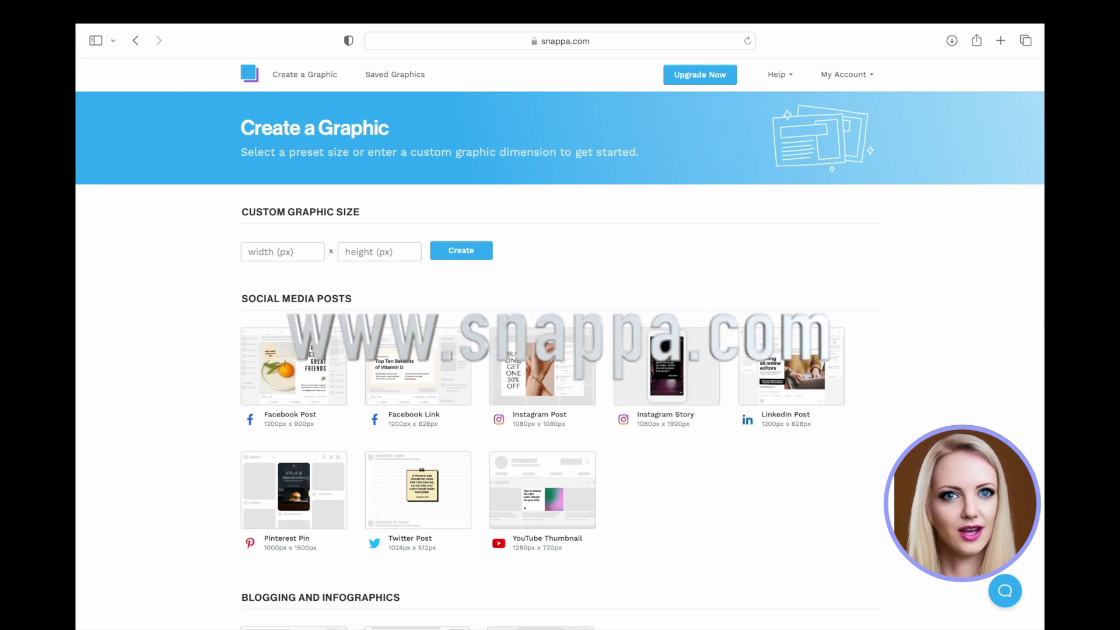
- Review Snappa's upgrade plans with monthly pricing, then close the pricing panel
click(699, 74)
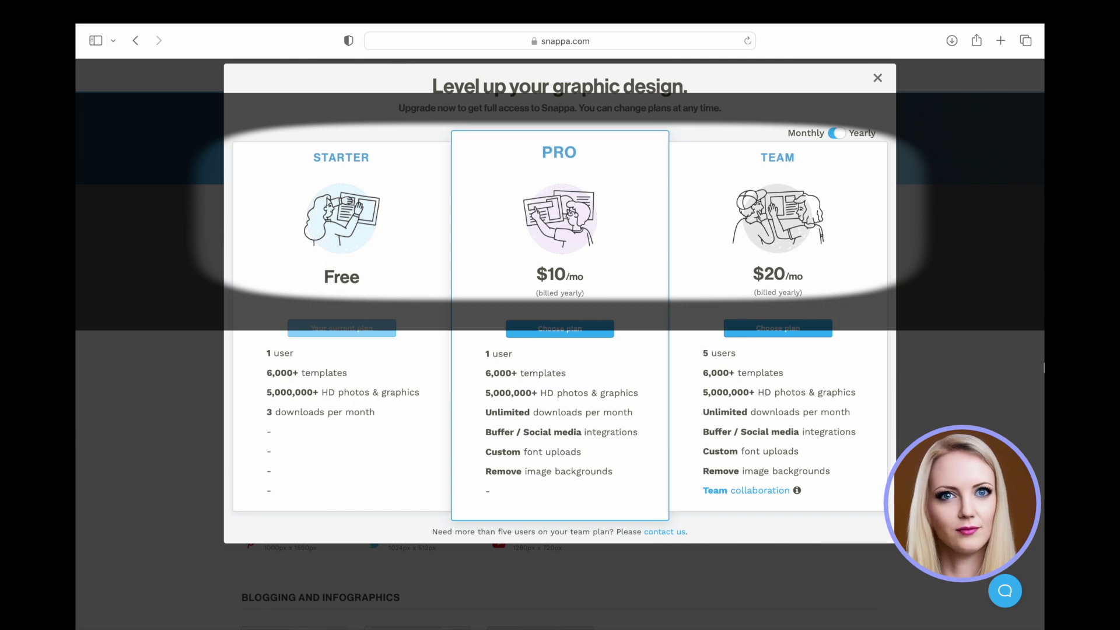
click(838, 133)
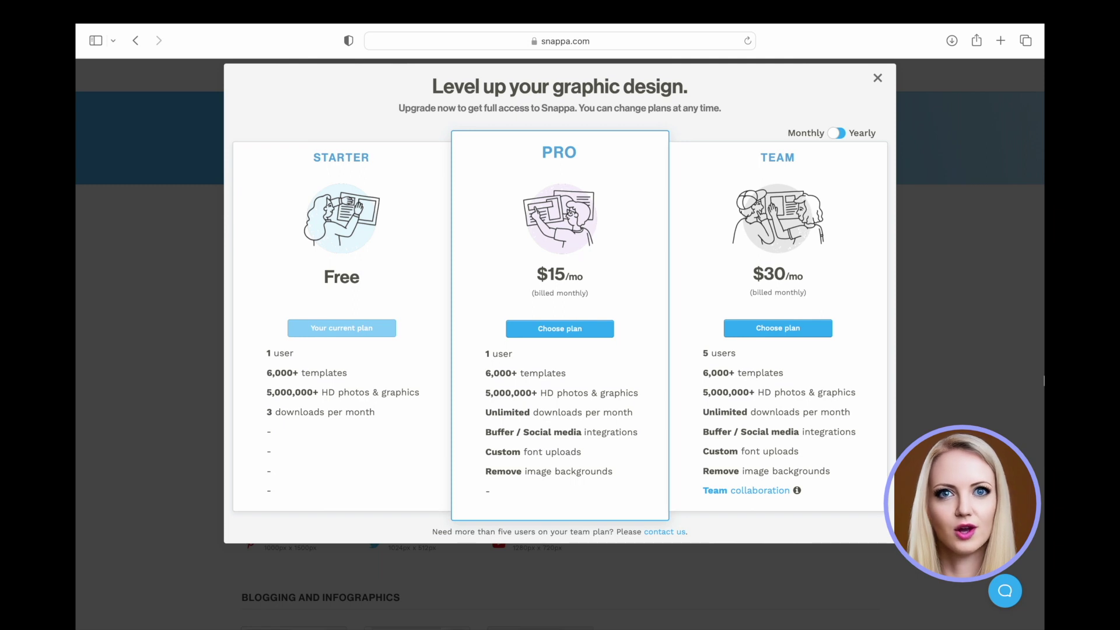
click(877, 77)
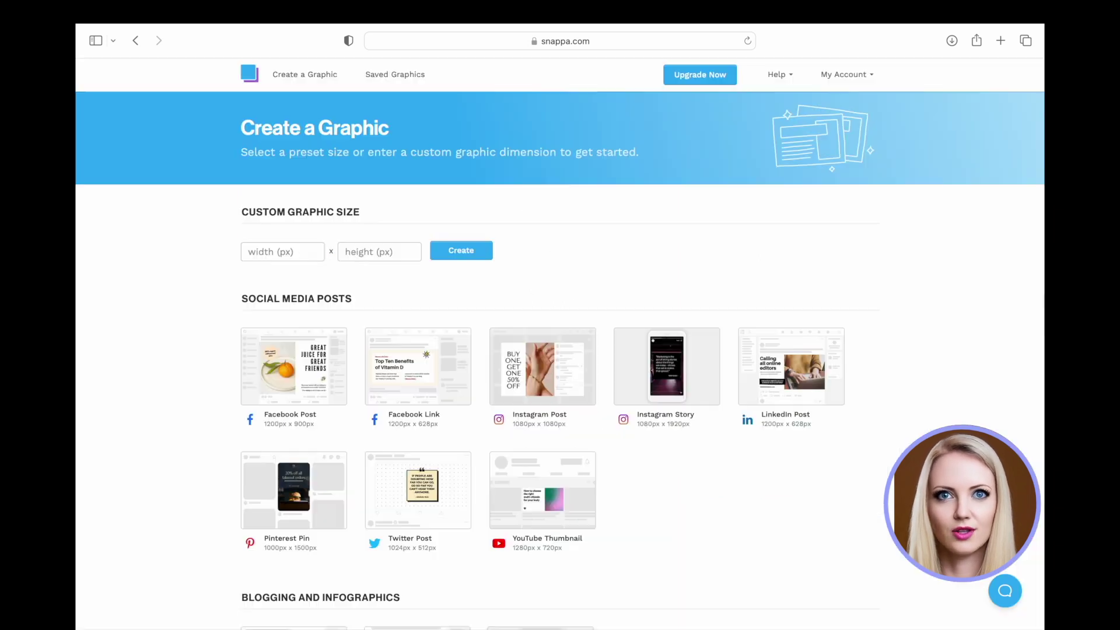
- Pick the YouTube Banner preset under Headers and create a blank design from scratch
scroll(1009, 315, down, 8)
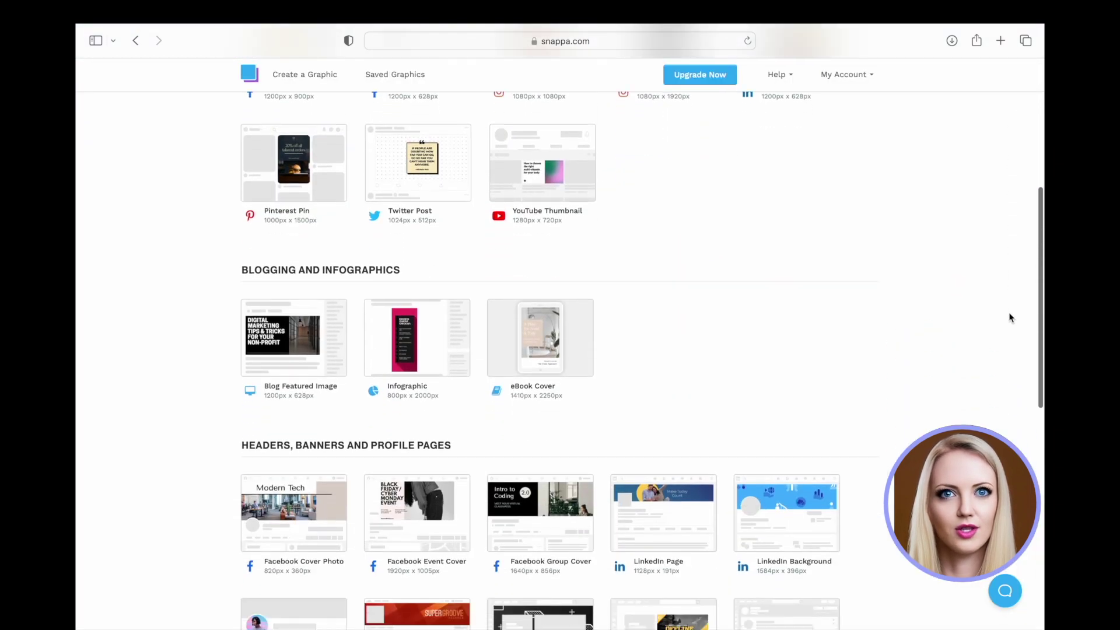
scroll(1010, 316, down, 5)
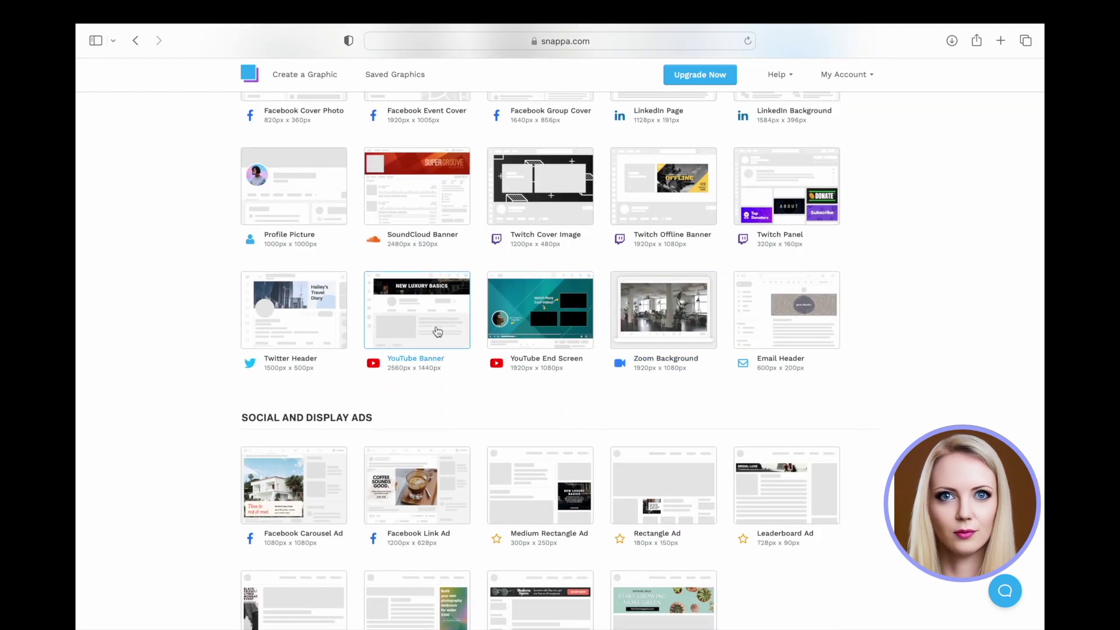
click(437, 331)
scroll(1030, 407, down, 5)
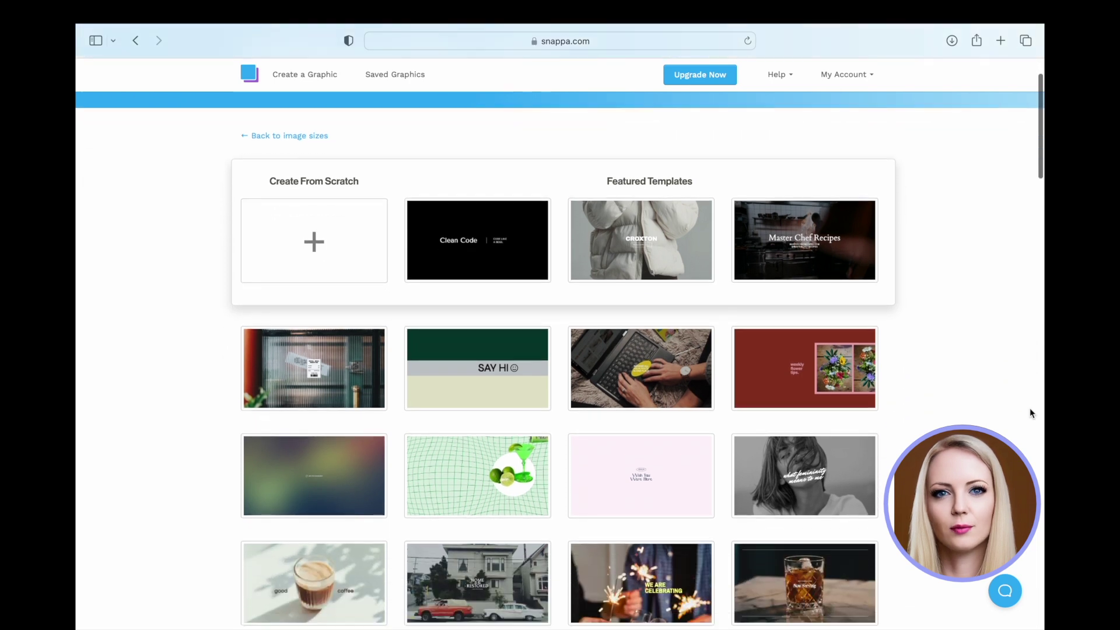
scroll(1029, 408, down, 8)
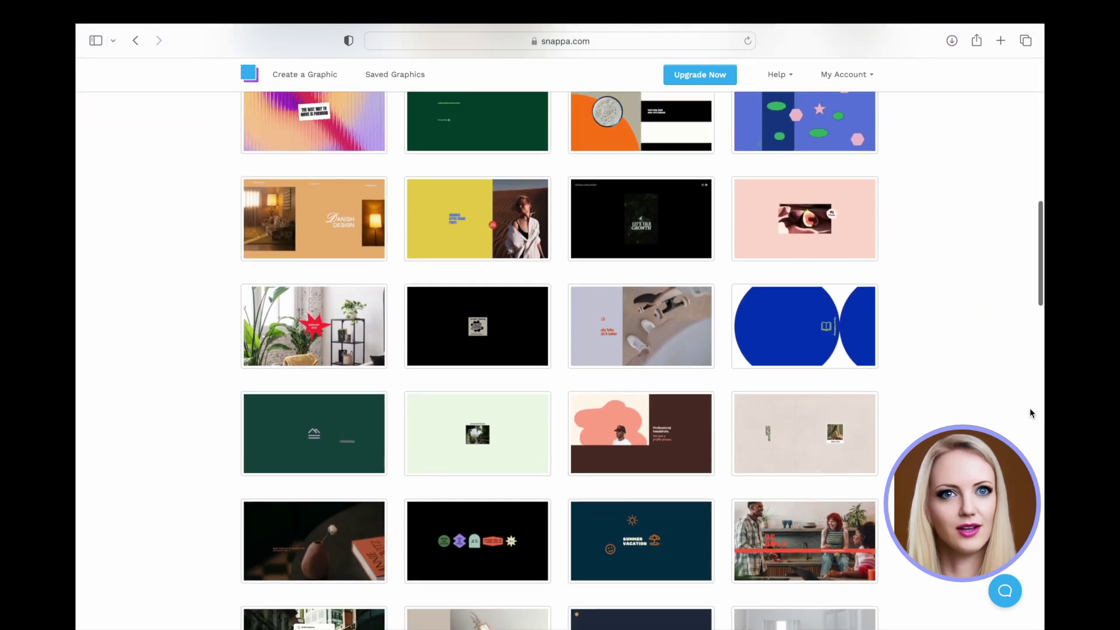
scroll(1030, 408, up, 9)
scroll(1030, 408, up, 5)
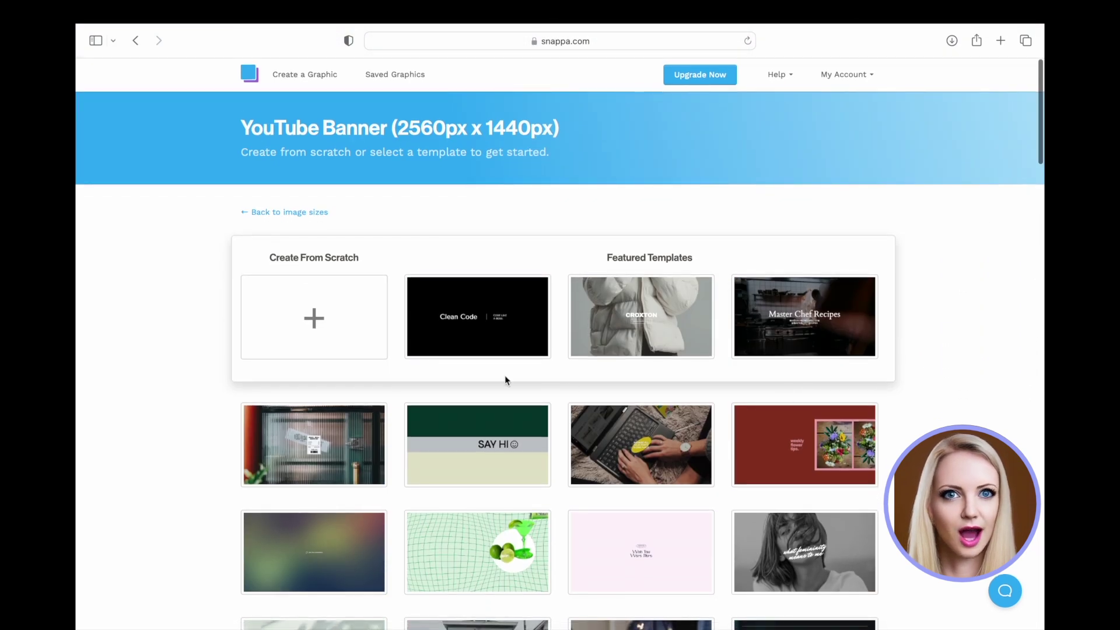
click(344, 328)
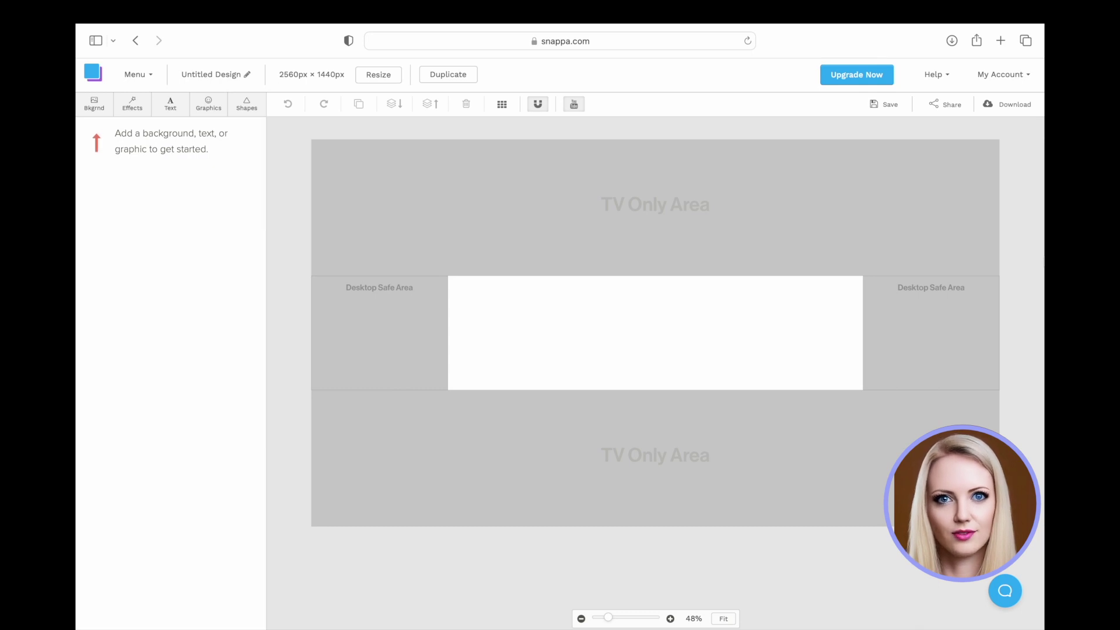
- Give the left desktop-safe block a solid red #ed5565 fill with no border
click(379, 386)
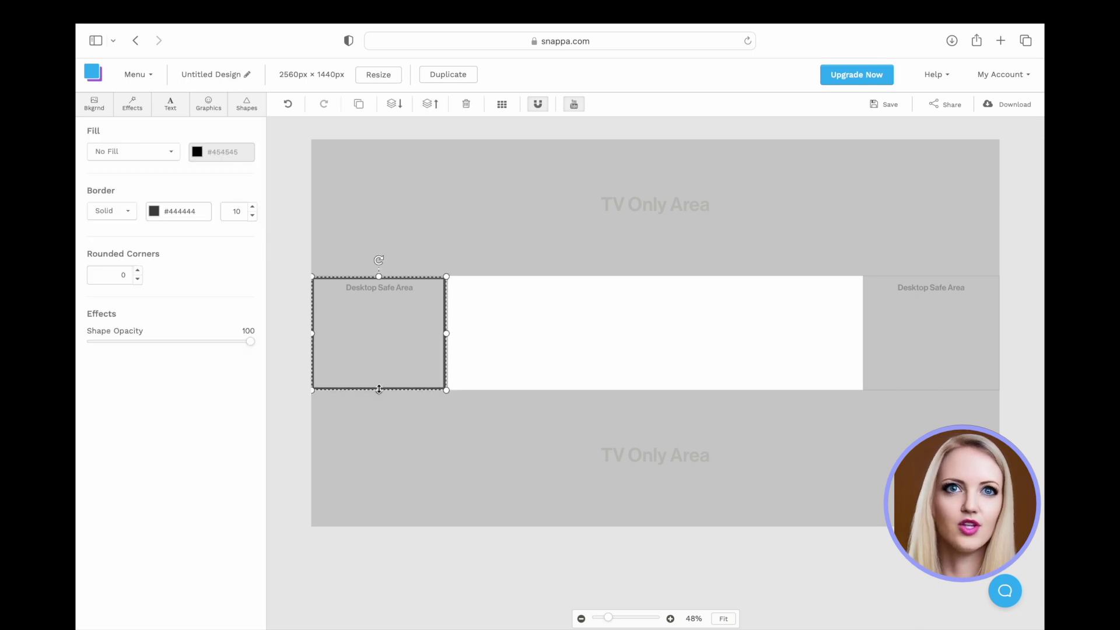
click(133, 151)
click(134, 167)
click(197, 152)
click(210, 243)
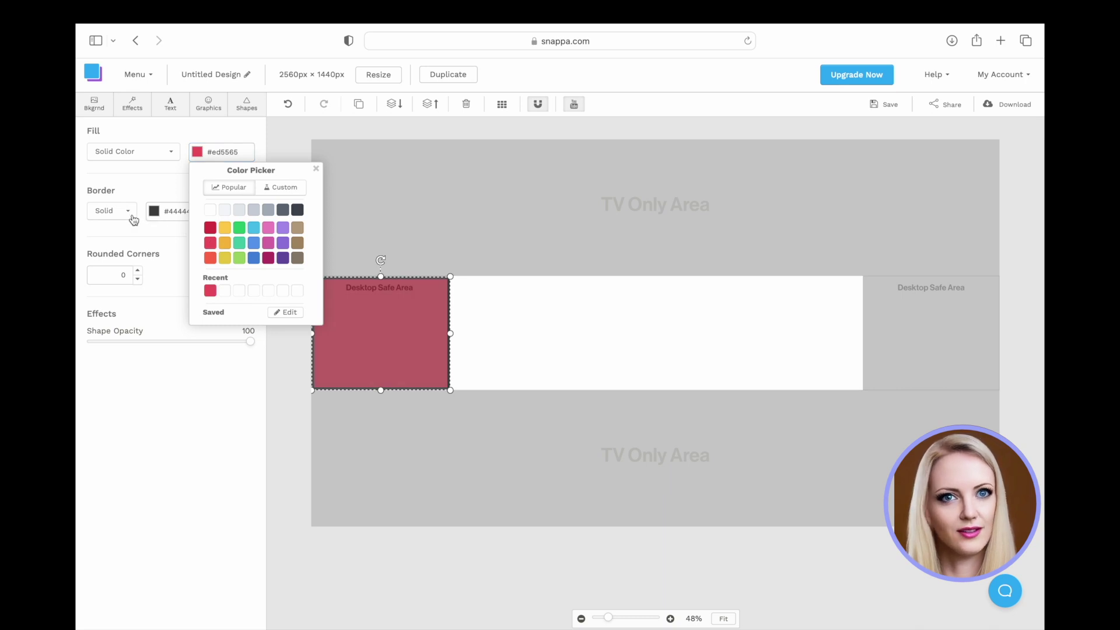
click(134, 219)
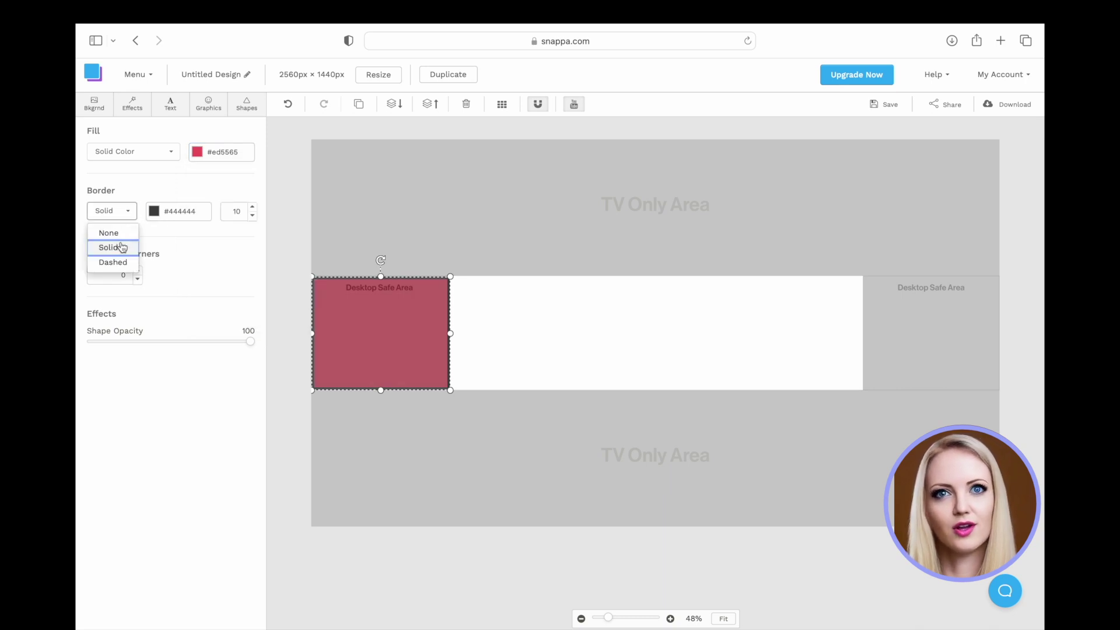
click(116, 233)
drag(379, 333, 969, 347)
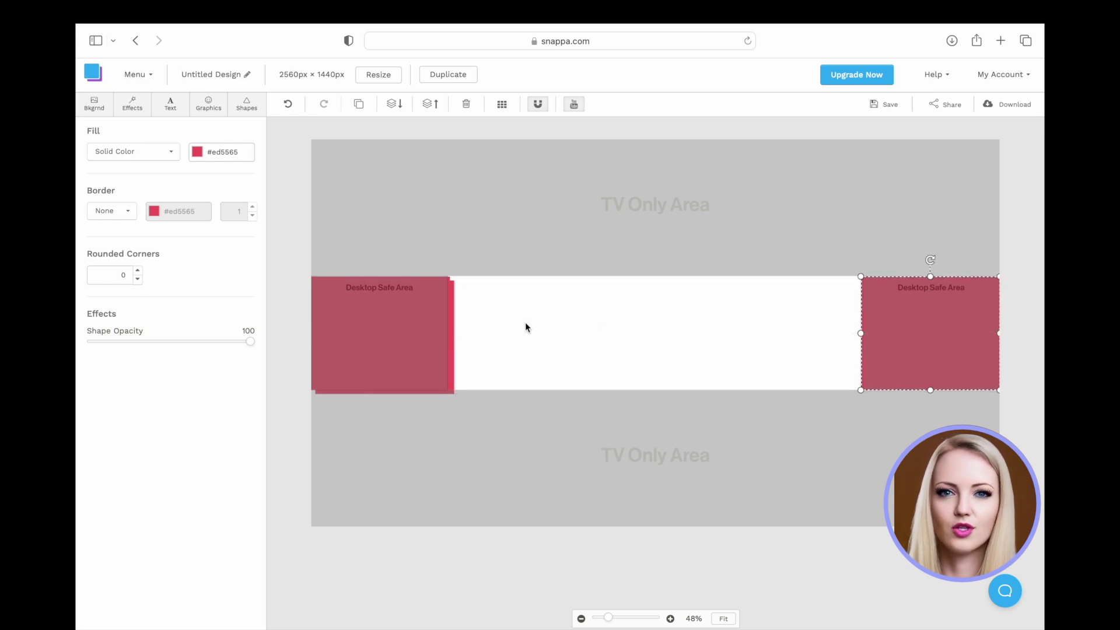
- Move red block copies into the top and bottom TV areas, widening the top one across
drag(408, 329, 404, 187)
drag(396, 316, 392, 426)
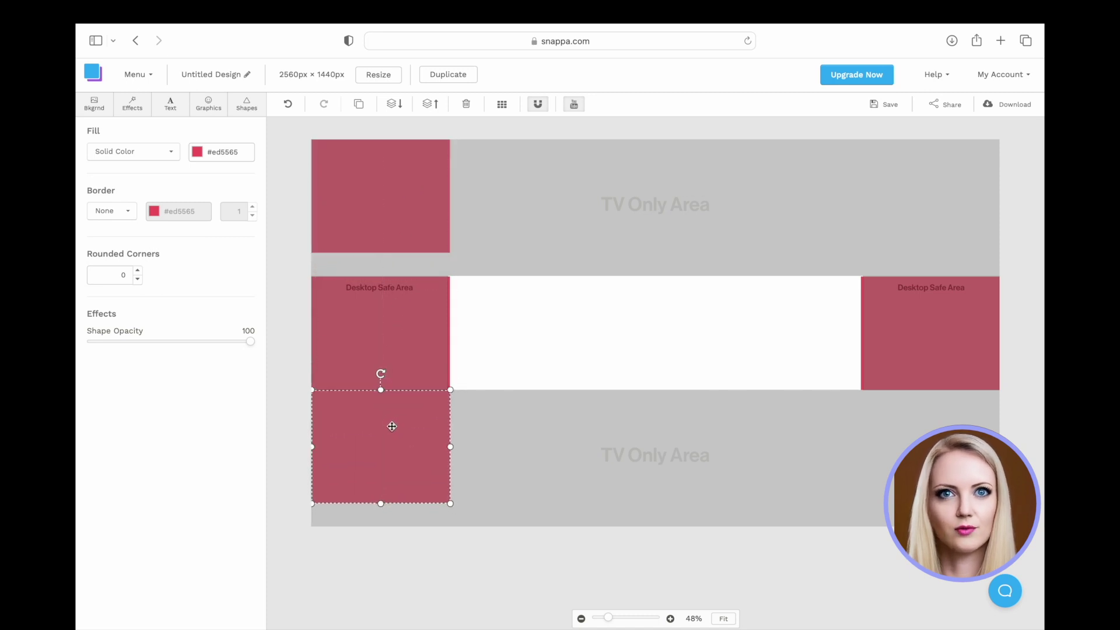
click(420, 233)
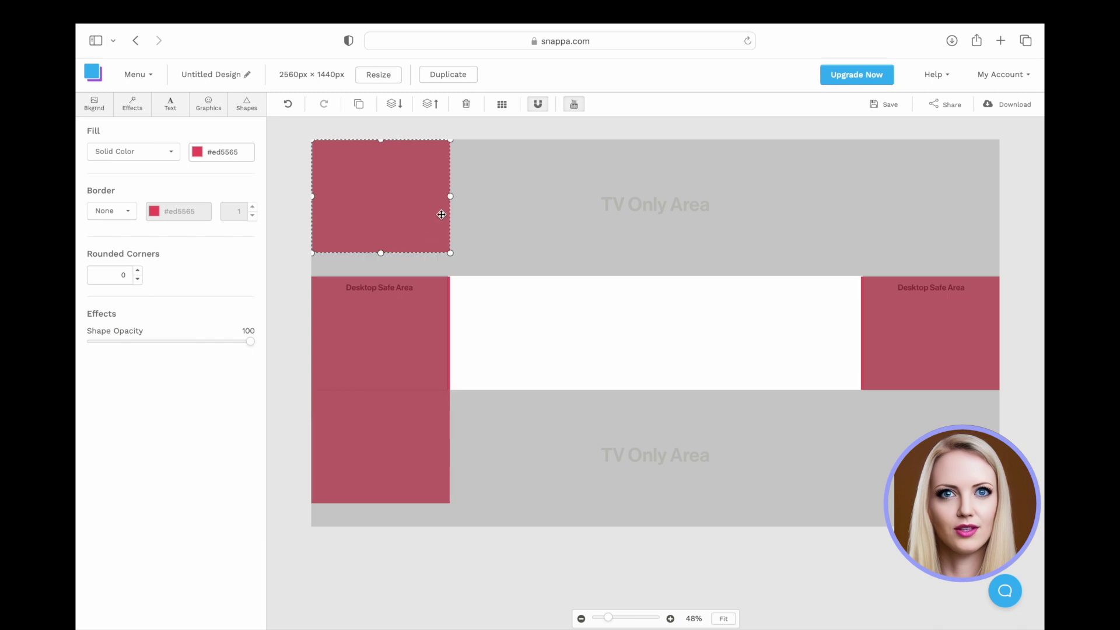
drag(471, 197, 864, 197)
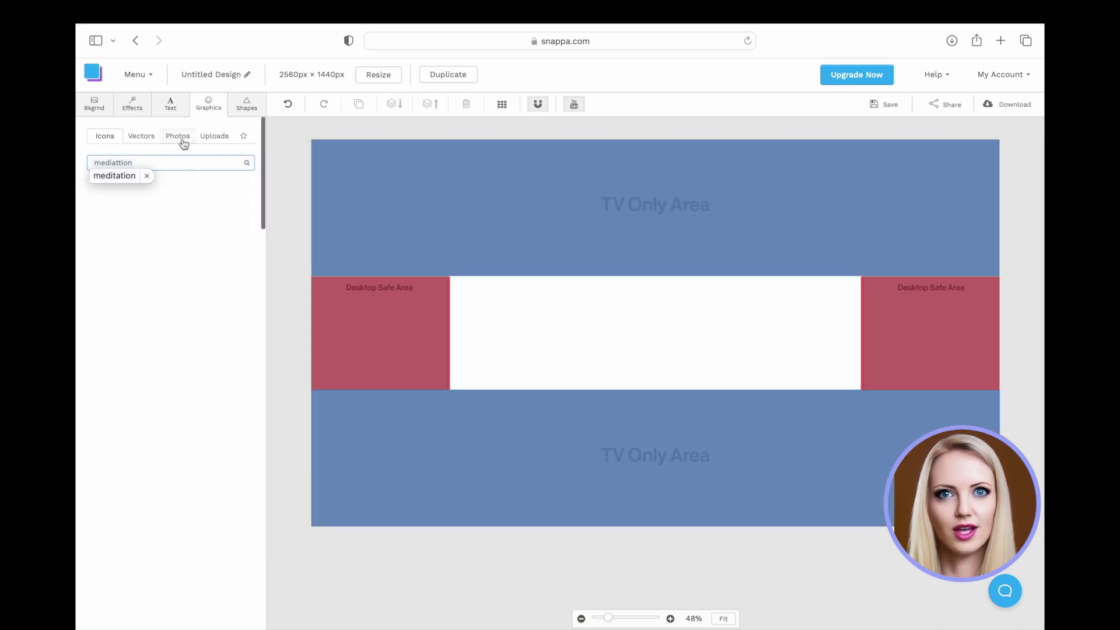
- Add a fitness photo to the banner and a 'Mind' subheading beneath it
click(183, 139)
click(126, 216)
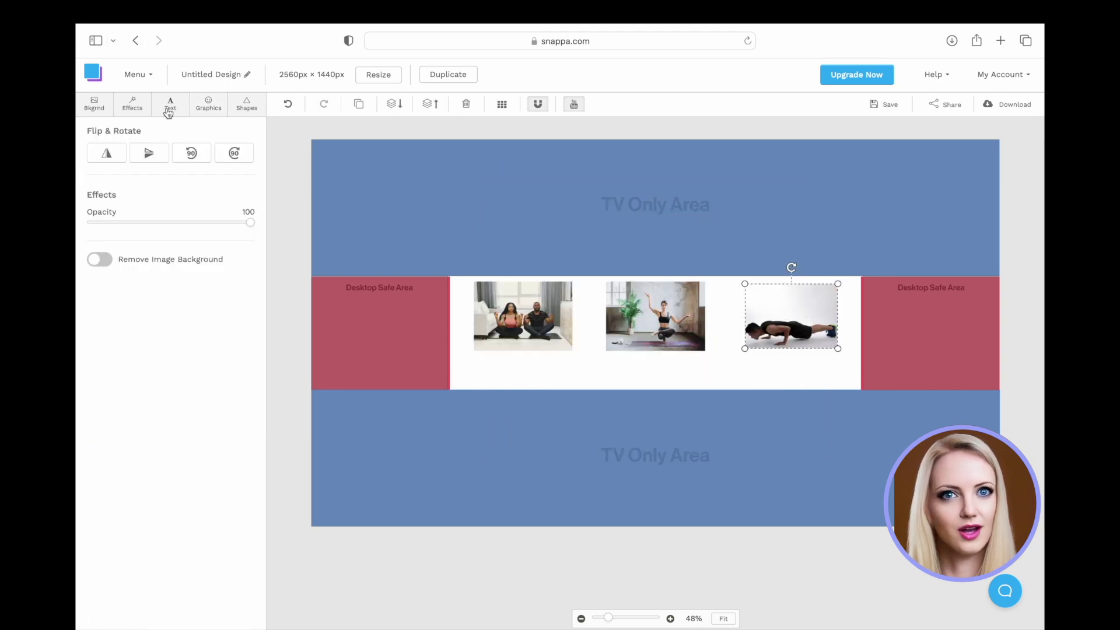
click(168, 113)
click(160, 194)
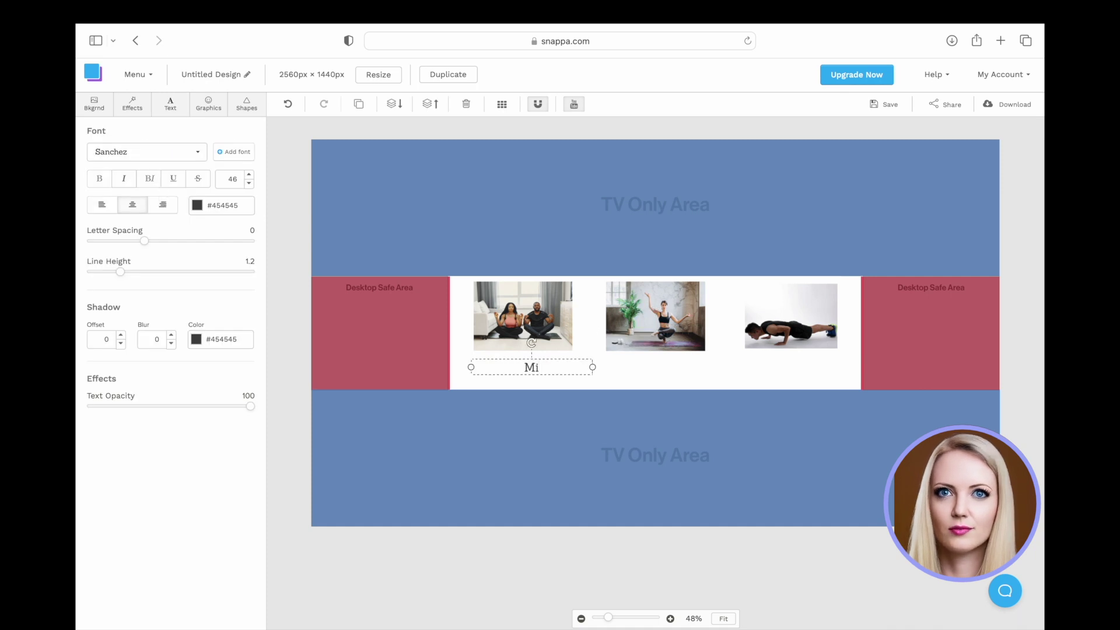
text(nd)
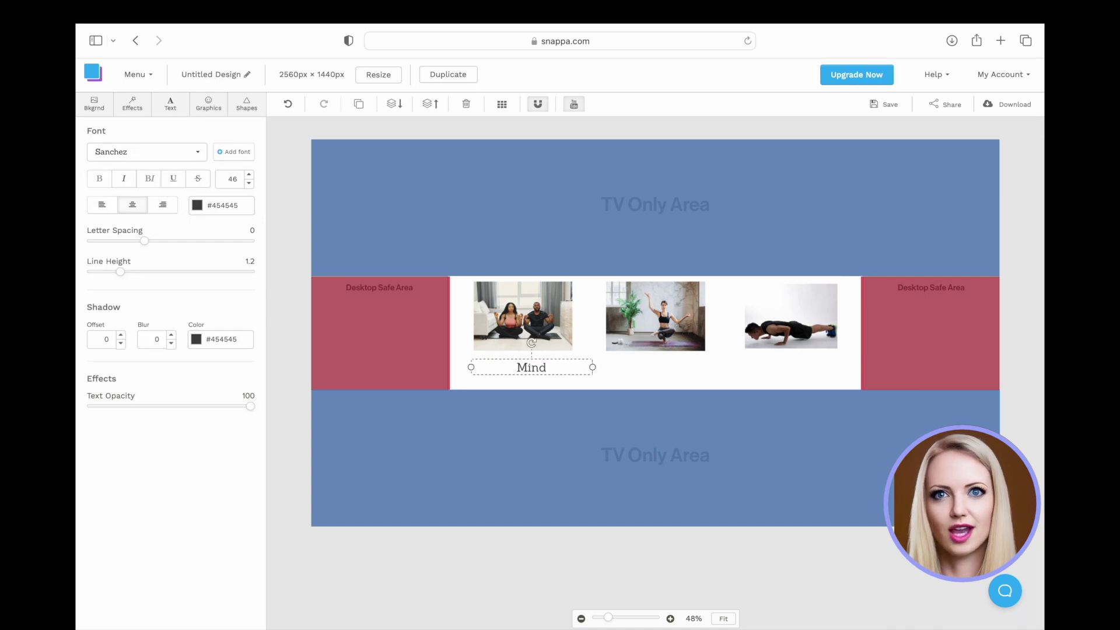
- Copy the Mind label under the second and third photos, editing the copies to Body and Work
click(657, 380)
drag(558, 371, 676, 368)
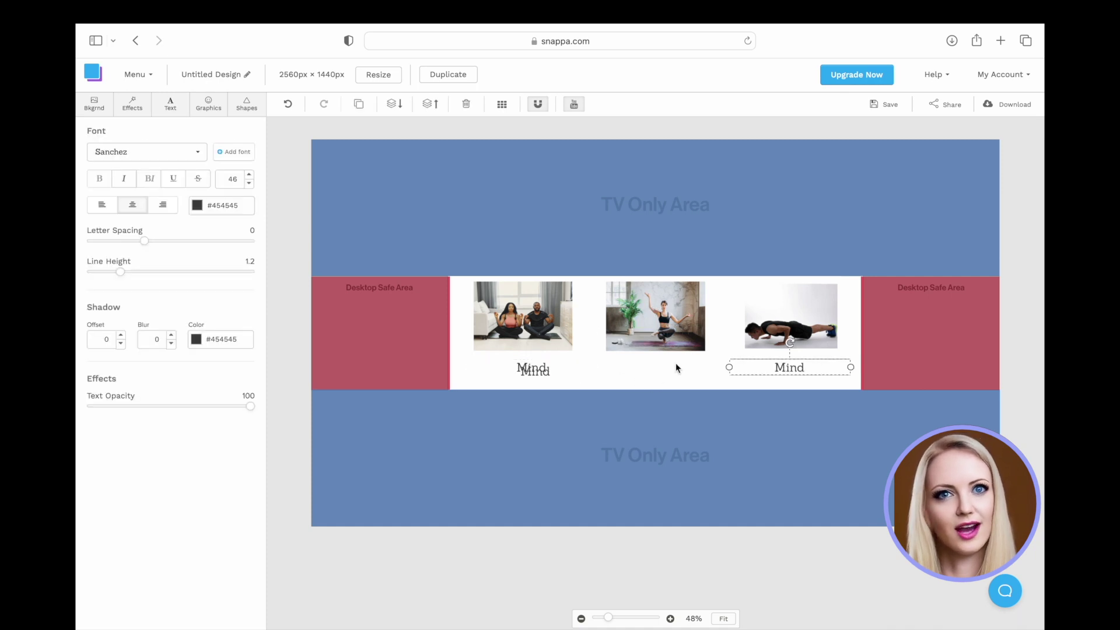
drag(548, 371, 672, 366)
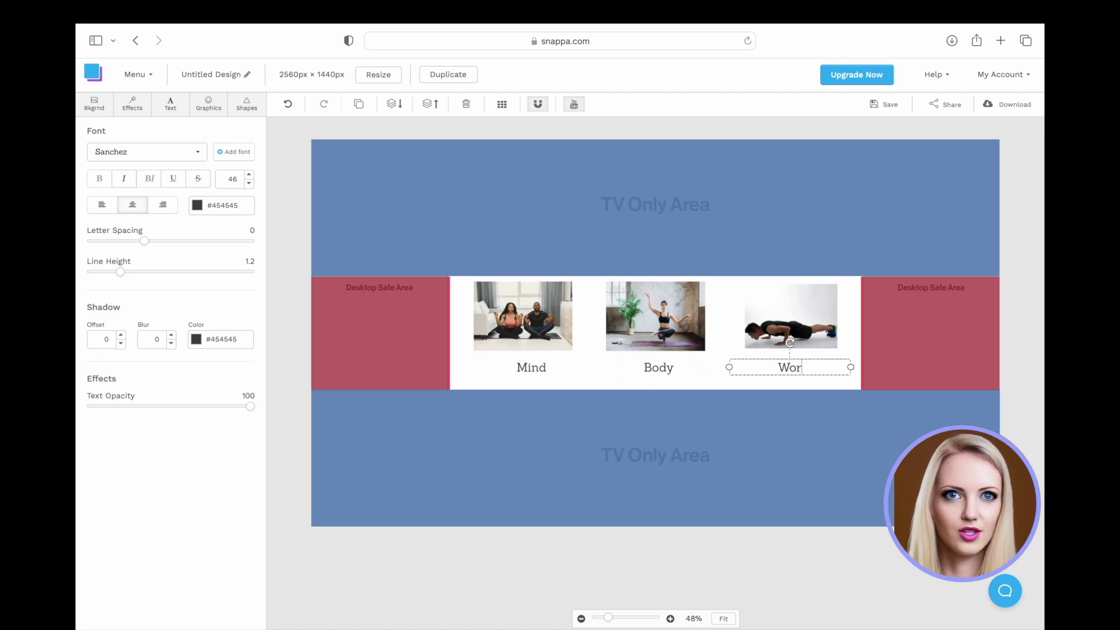
text(rk)
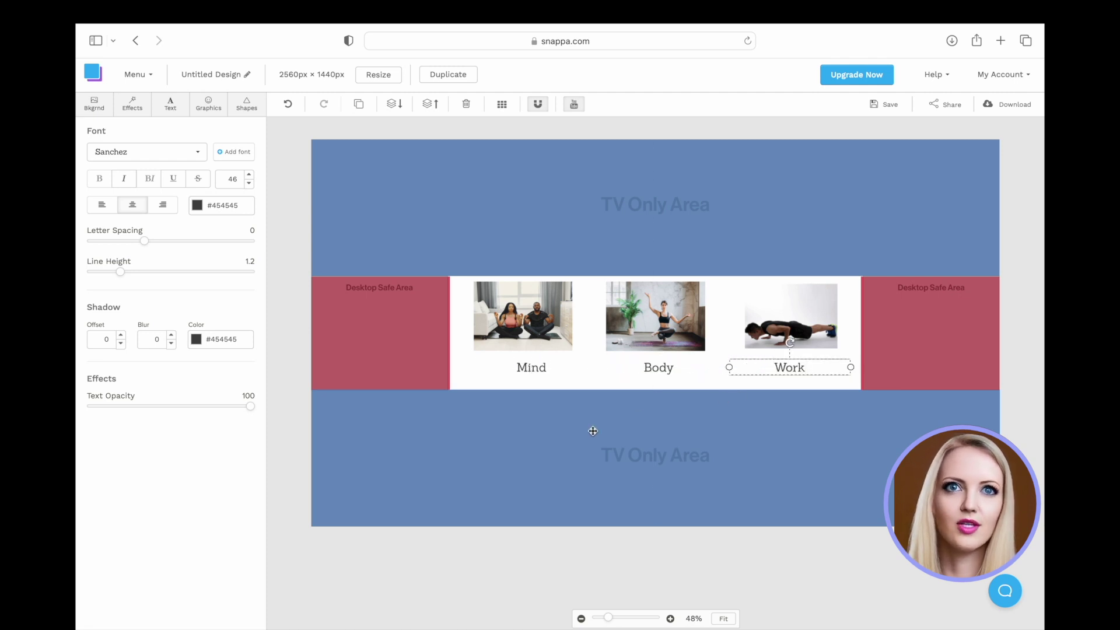
click(283, 501)
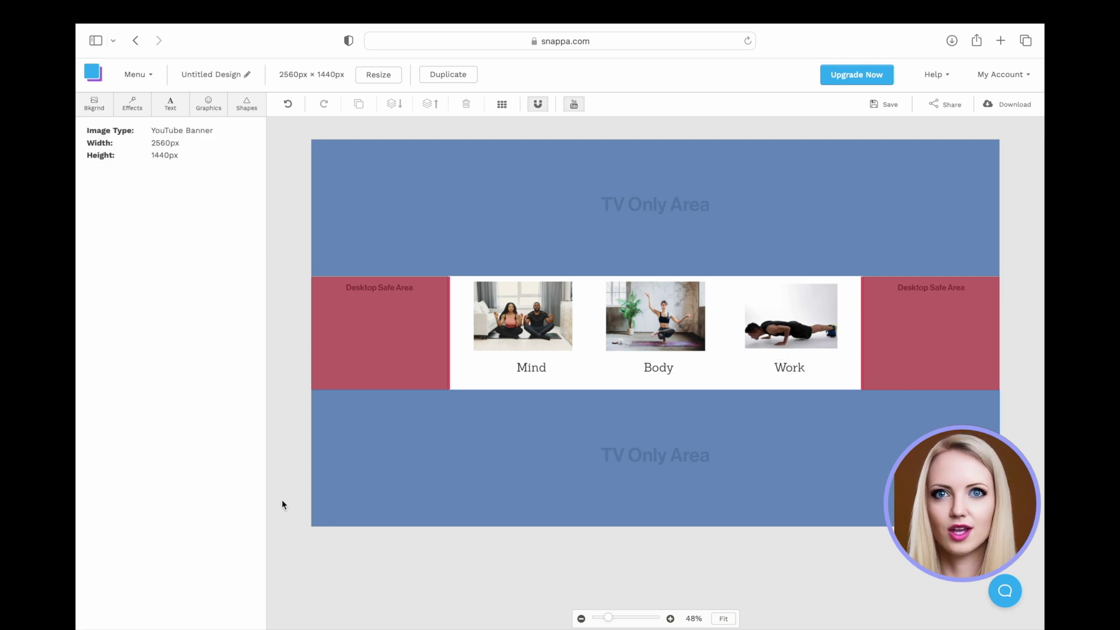